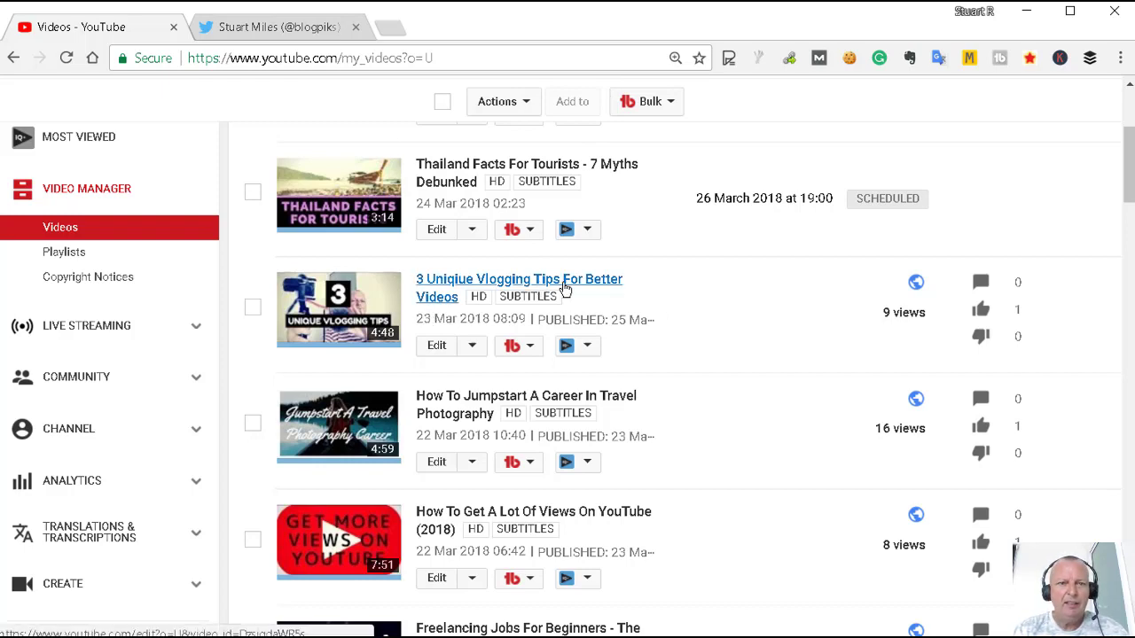
Step: Log in to Twitter with the saved credentials and open the account's own profile to review its recent tweets
{"action": "left_click", "coordinate": [286, 29]}
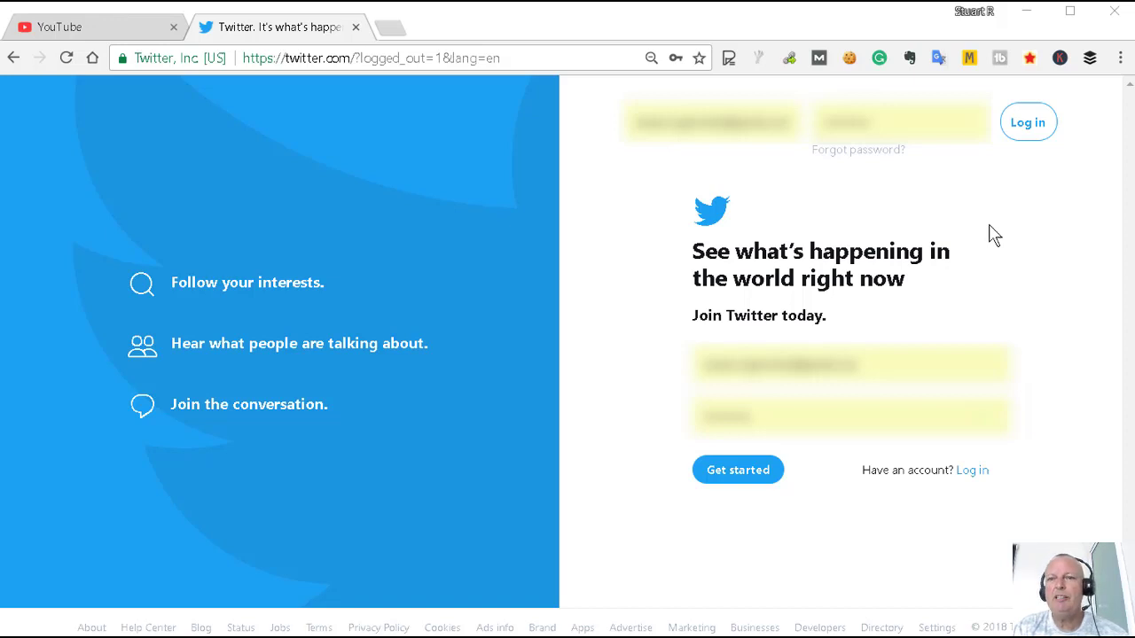
{"action": "left_click", "coordinate": [1030, 131]}
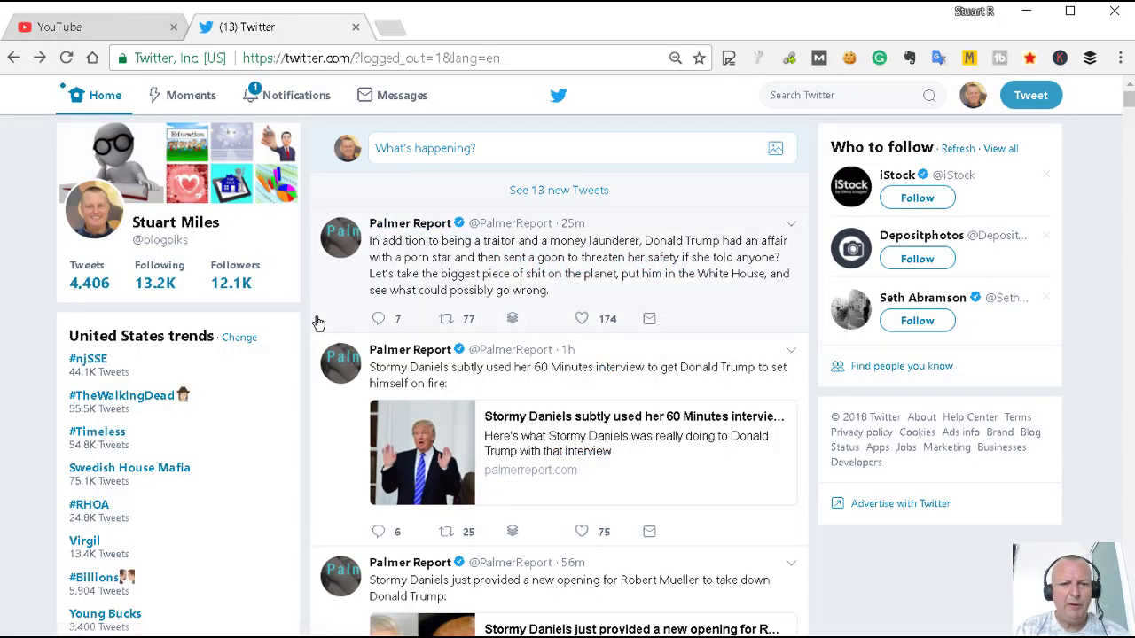
{"action": "left_click", "coordinate": [174, 229]}
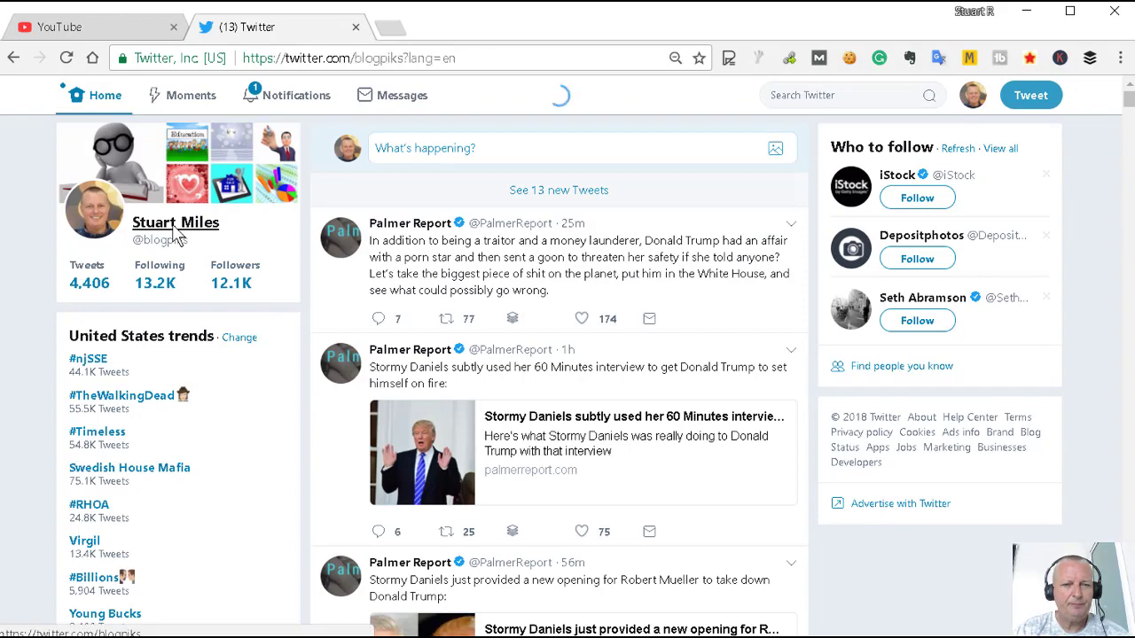
{"action": "scroll", "coordinate": [827, 352], "scroll_direction": "down", "scroll_amount": 1}
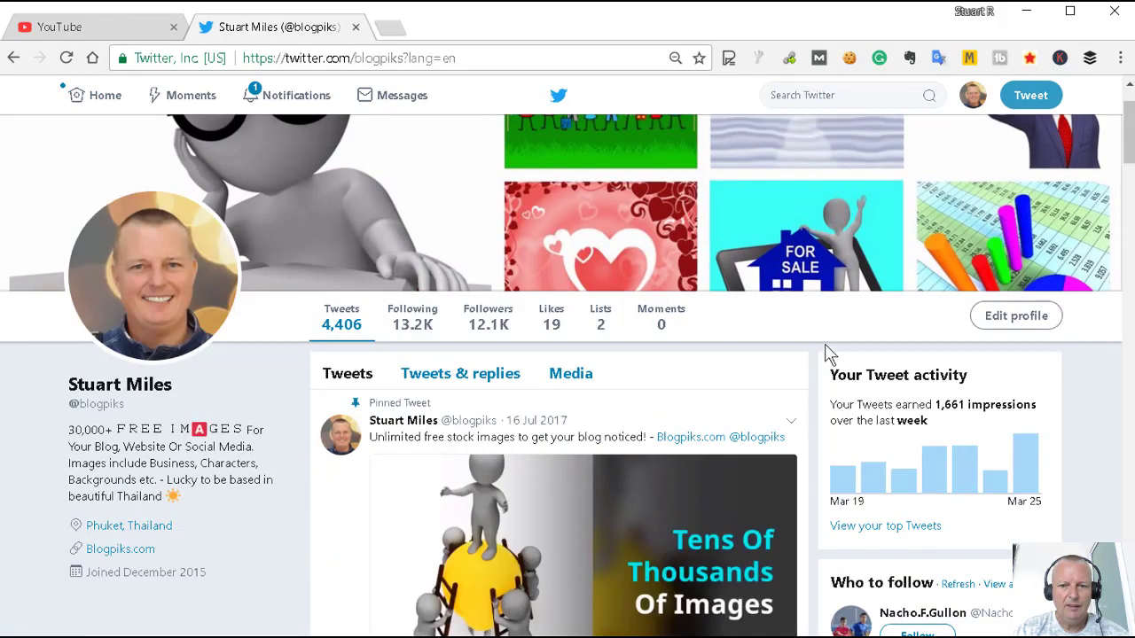
{"action": "scroll", "coordinate": [827, 352], "scroll_direction": "down", "scroll_amount": 5}
{"action": "scroll", "coordinate": [828, 355], "scroll_direction": "up", "scroll_amount": 3}
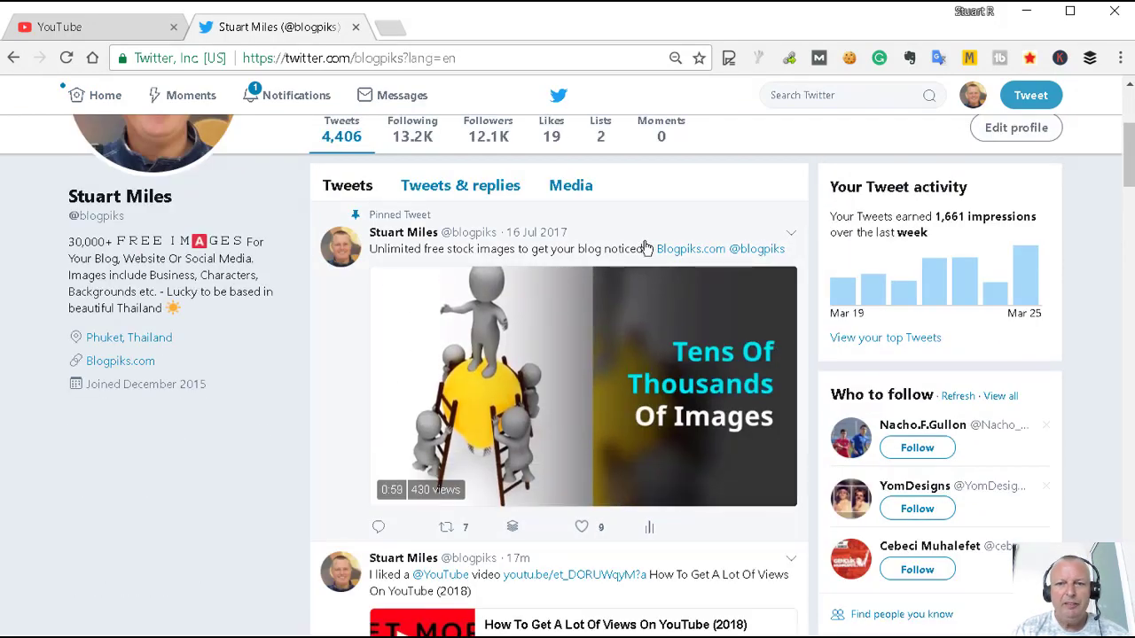
{"action": "scroll", "coordinate": [558, 279], "scroll_direction": "down", "scroll_amount": 3}
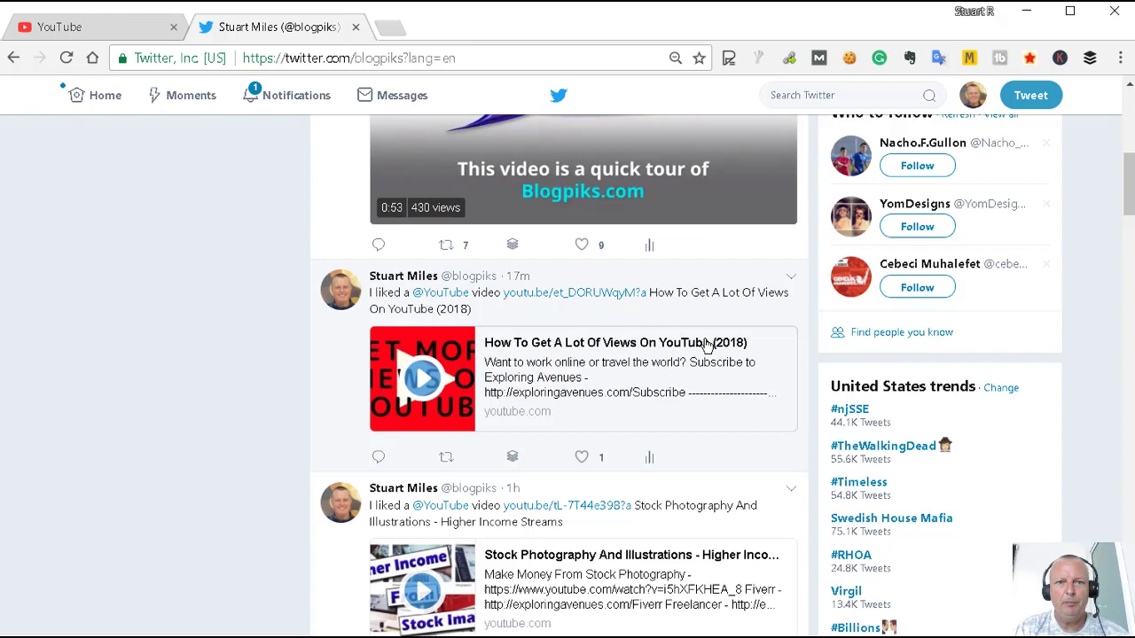
Step: Switch to YouTube and sign in with the Google account, entering its password and choosing the ExploringAvenues channel
{"action": "left_click", "coordinate": [88, 32]}
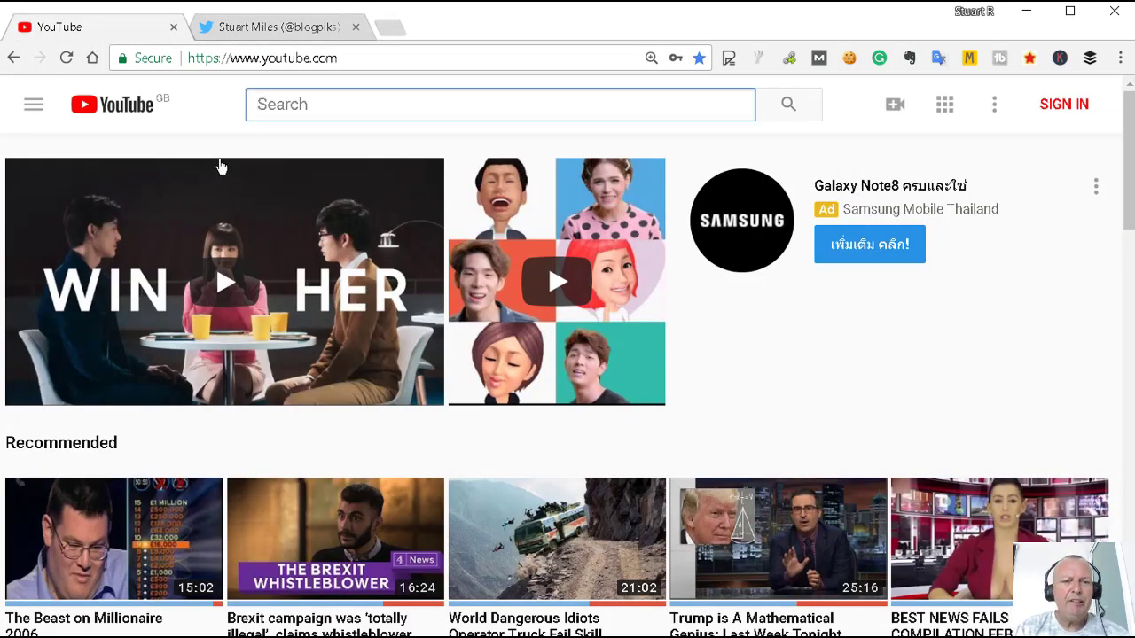
{"action": "left_click", "coordinate": [1065, 106]}
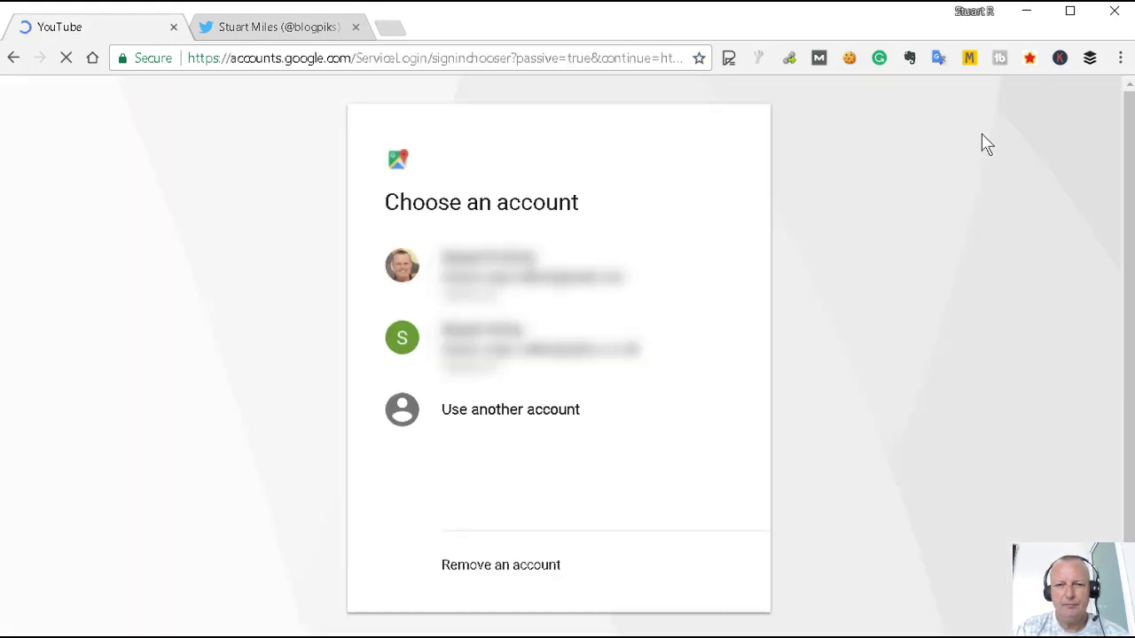
{"action": "left_click", "coordinate": [529, 273]}
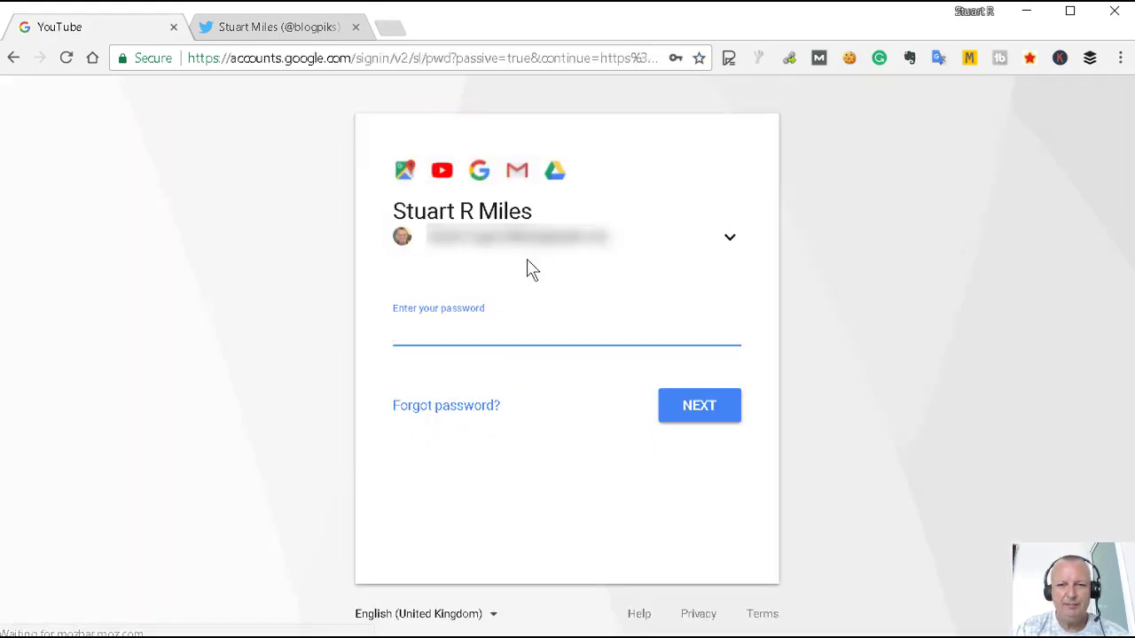
{"action": "key", "text": "Return"}
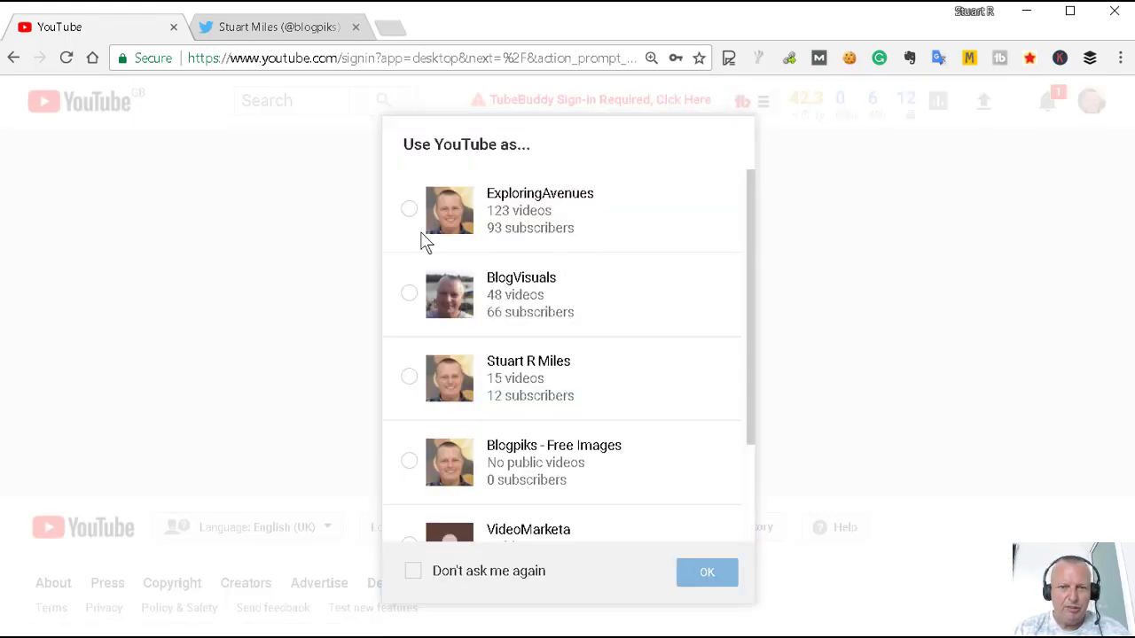
{"action": "left_click", "coordinate": [409, 209]}
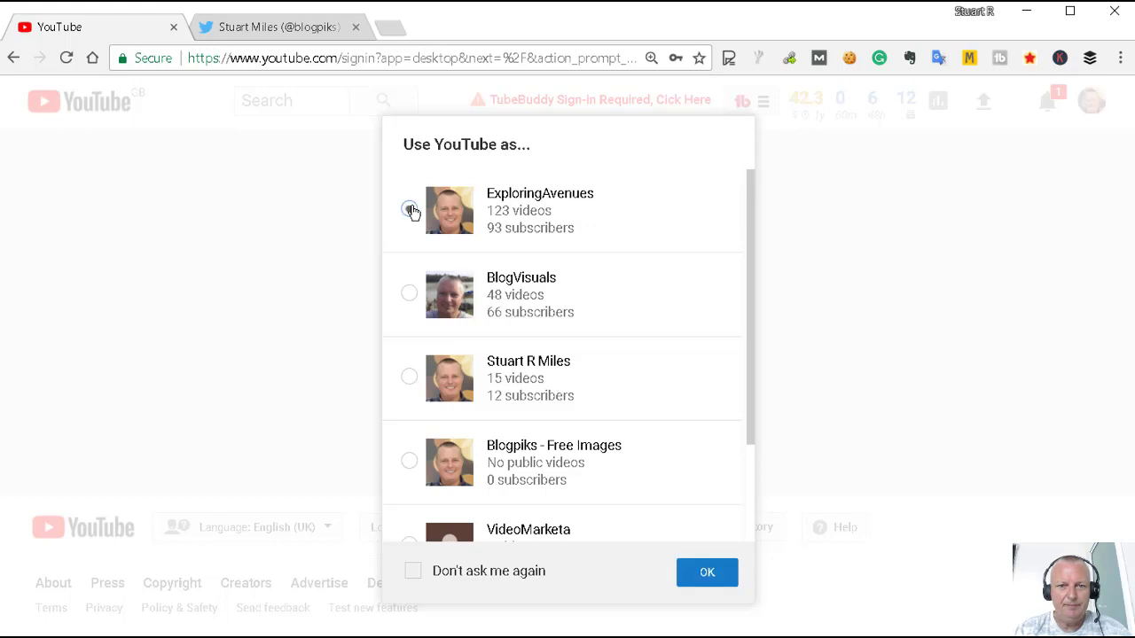
{"action": "left_click", "coordinate": [705, 575]}
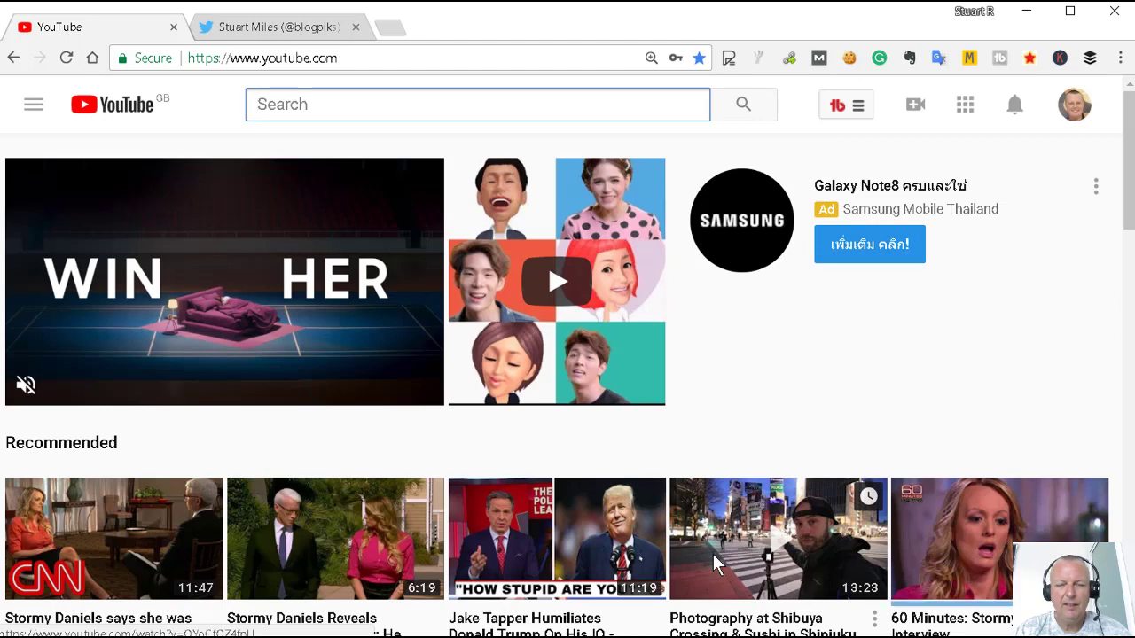
Step: Go through Creator Studio to the YouTube account settings and open the Connected accounts page
{"action": "left_click", "coordinate": [1074, 108]}
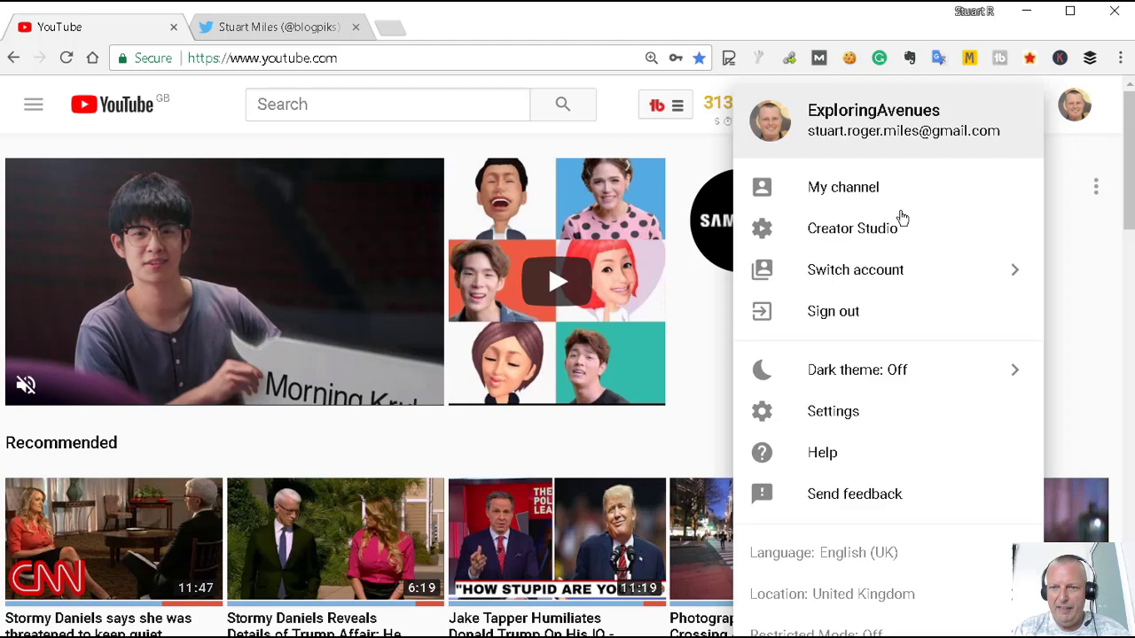
{"action": "left_click", "coordinate": [873, 232]}
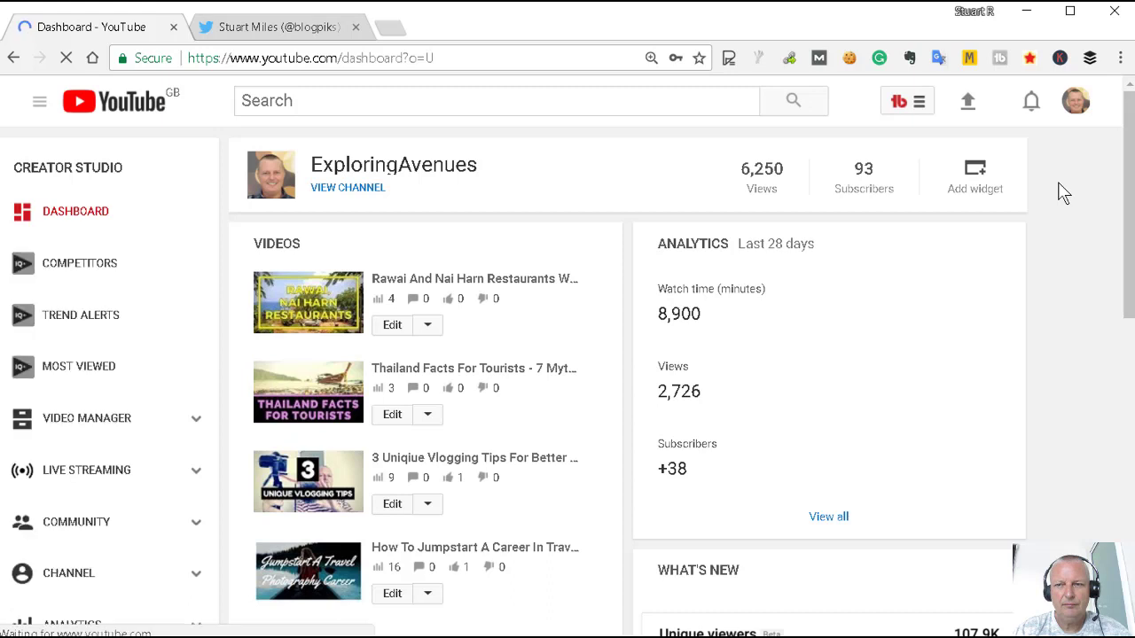
{"action": "left_click", "coordinate": [1075, 103]}
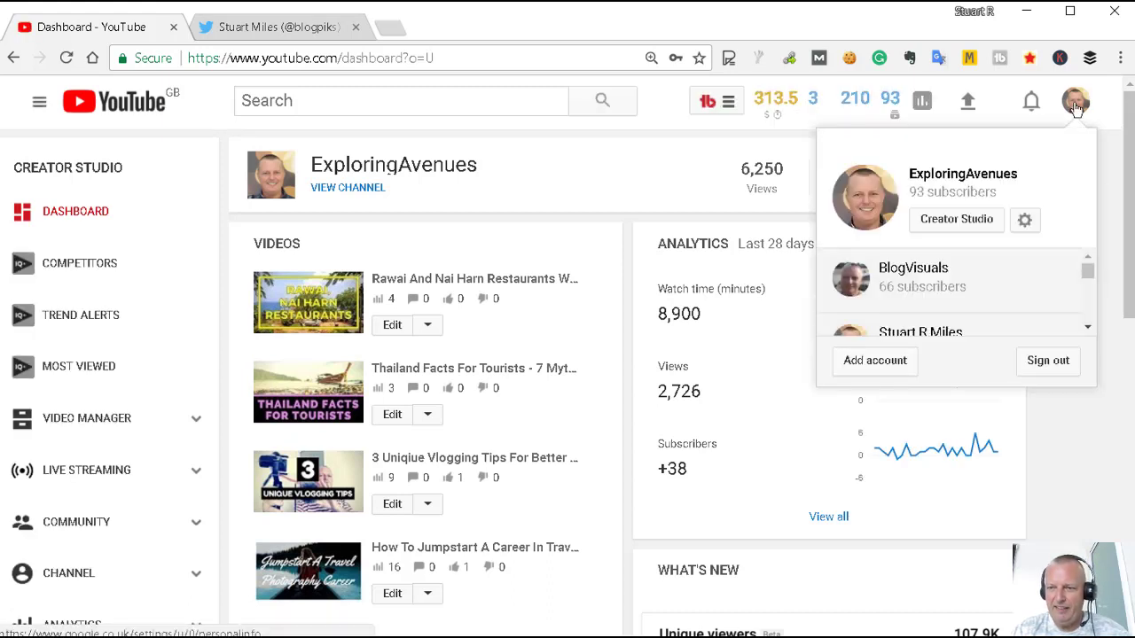
{"action": "left_click", "coordinate": [1025, 221]}
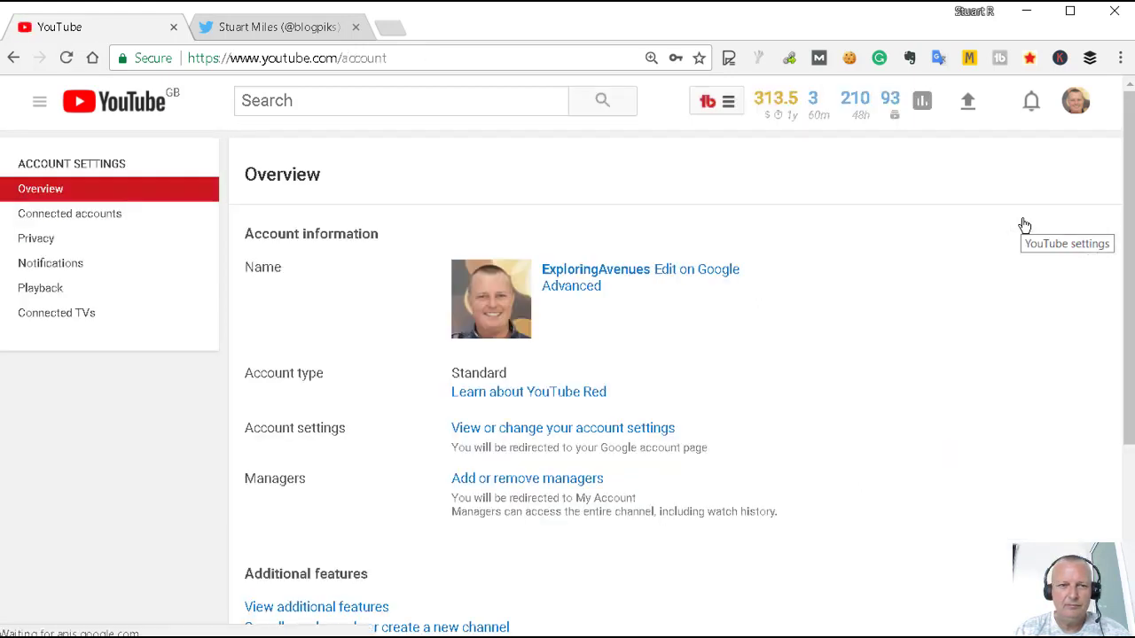
{"action": "left_click", "coordinate": [69, 221]}
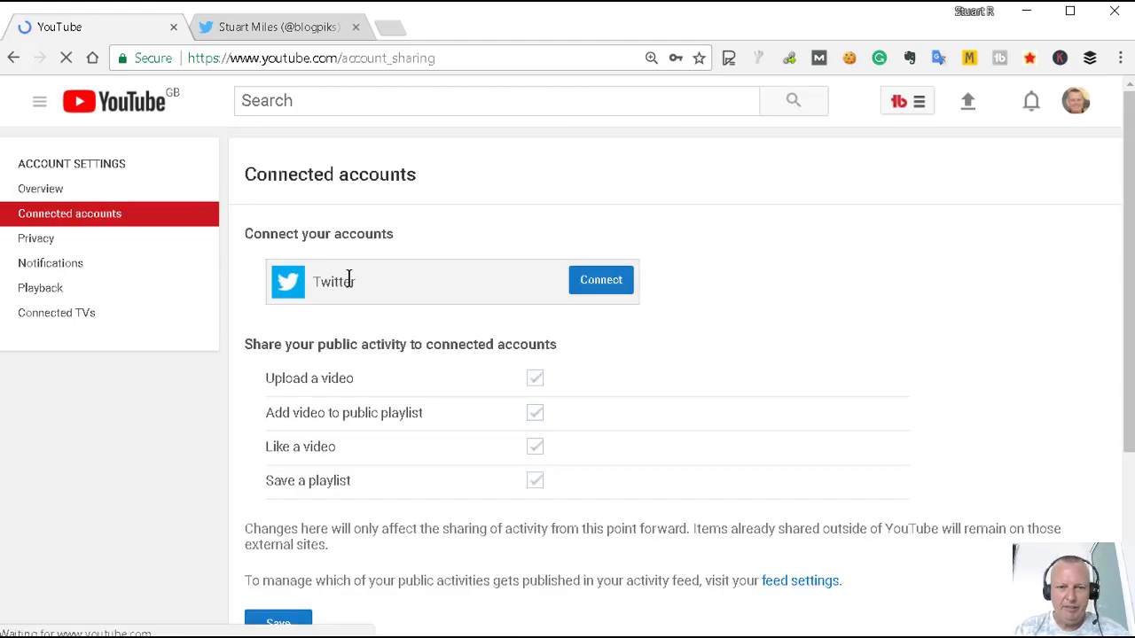
Step: Connect Twitter by authorizing Google, and save activity sharing for uploads, likes and saved playlists, leaving out videos added to public playlists
{"action": "left_click", "coordinate": [602, 281]}
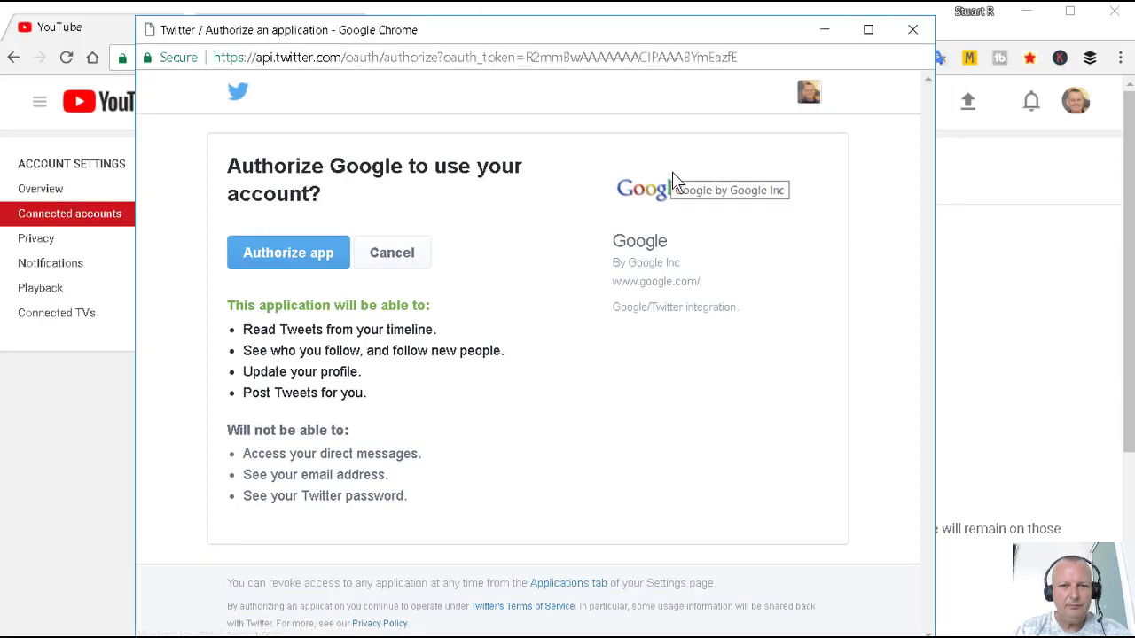
{"action": "left_click", "coordinate": [280, 257]}
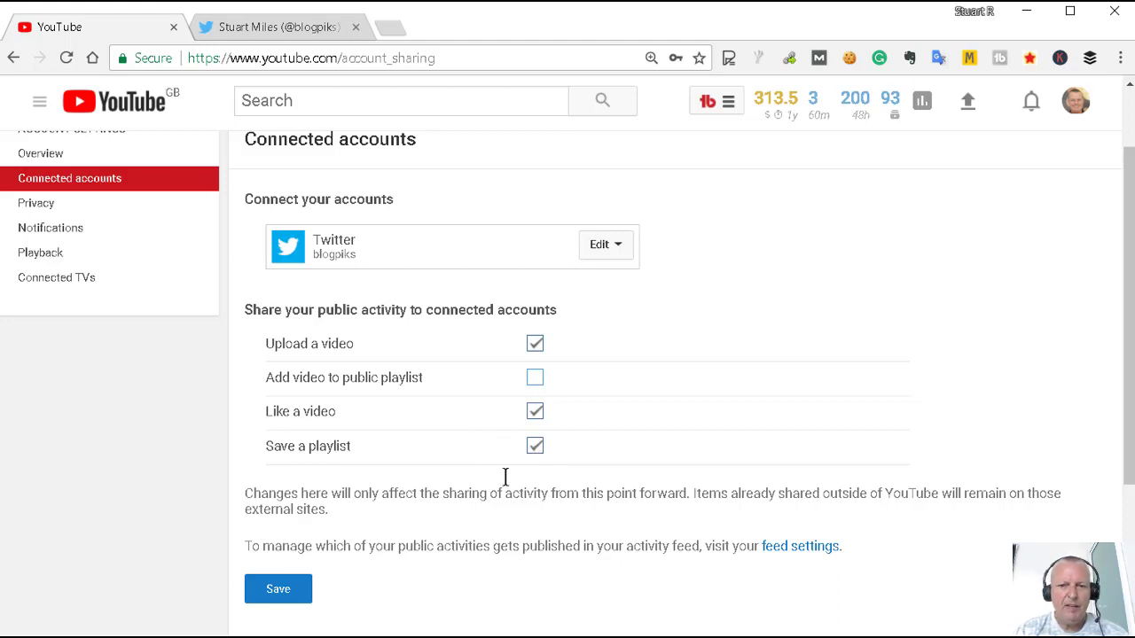
{"action": "left_click", "coordinate": [275, 593]}
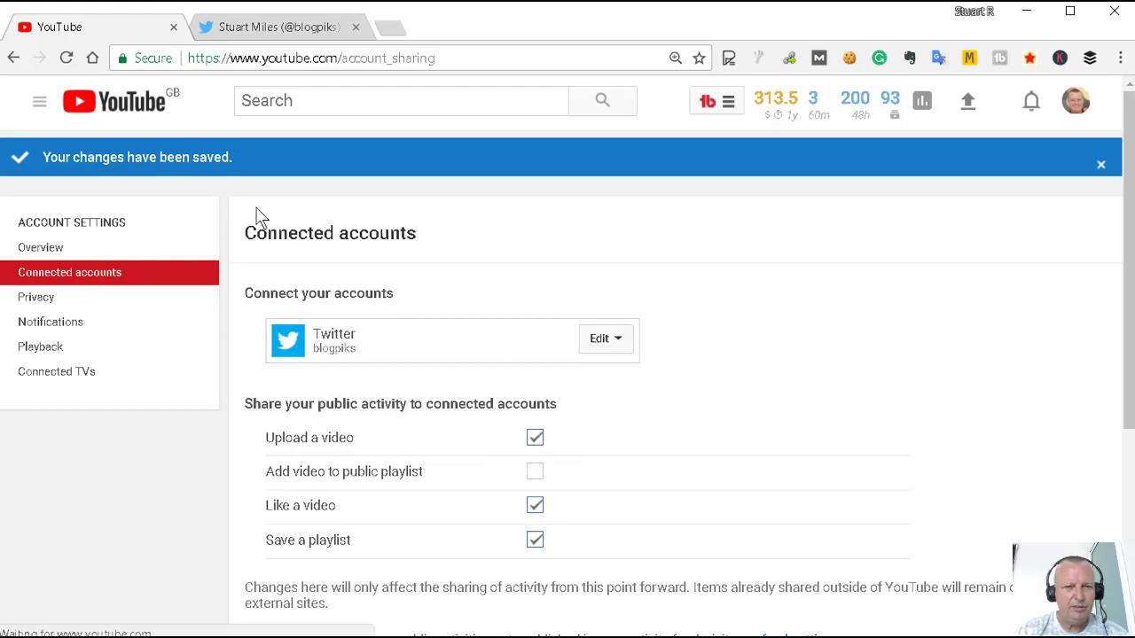
Step: Search YouTube for "exploringavenues" and open the video "Best Ways To Create Passive Income Online"
{"action": "left_click", "coordinate": [305, 100]}
{"action": "type", "text": "ex"}
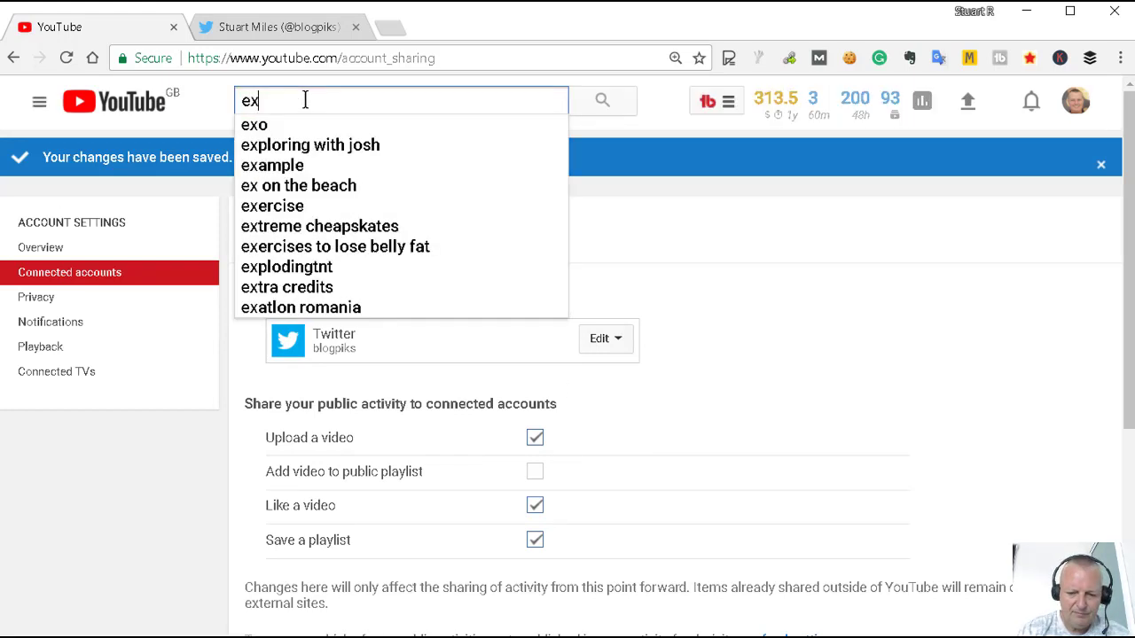
{"action": "type", "text": "ploringa"}
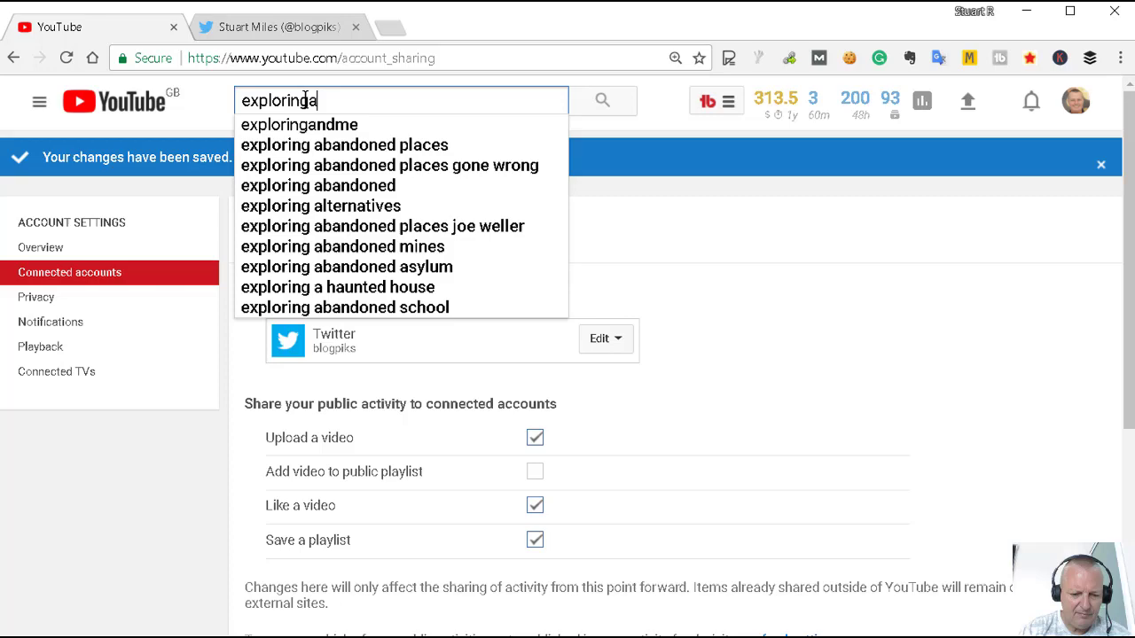
{"action": "type", "text": "venues"}
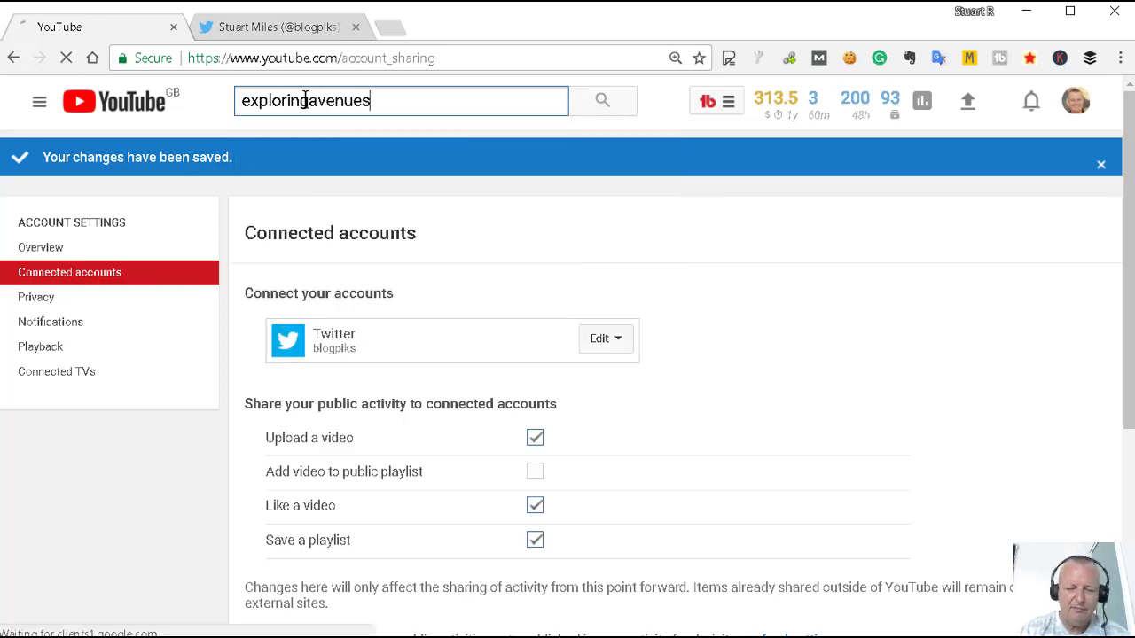
{"action": "key", "text": "Return"}
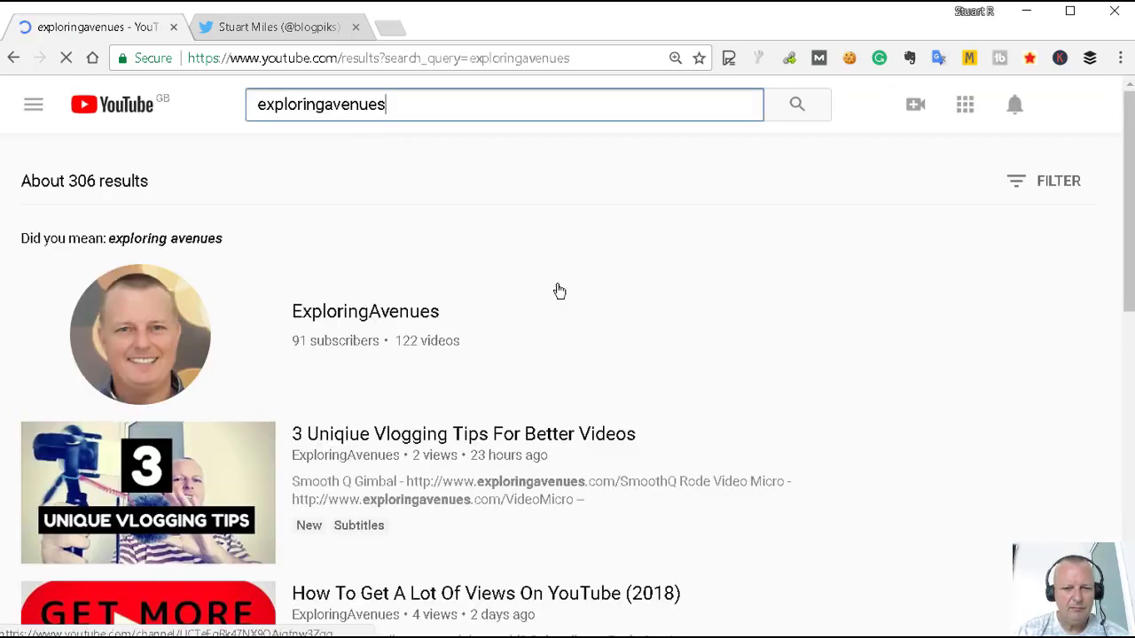
{"action": "scroll", "coordinate": [595, 284], "scroll_direction": "down", "scroll_amount": 15}
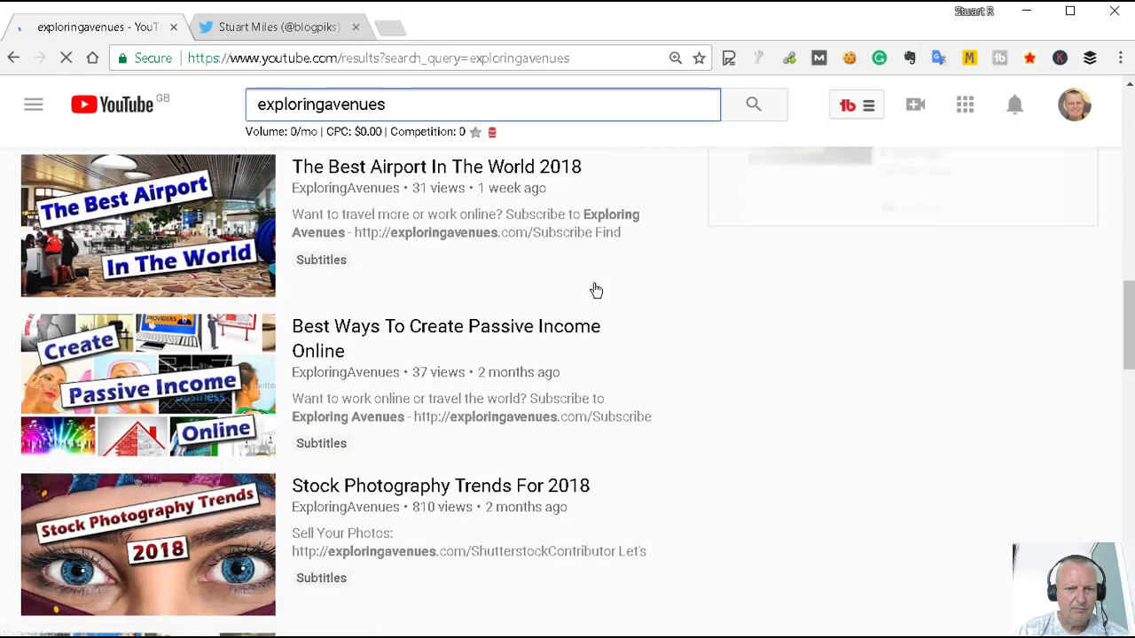
{"action": "scroll", "coordinate": [593, 289], "scroll_direction": "up", "scroll_amount": 1}
{"action": "left_click", "coordinate": [385, 372]}
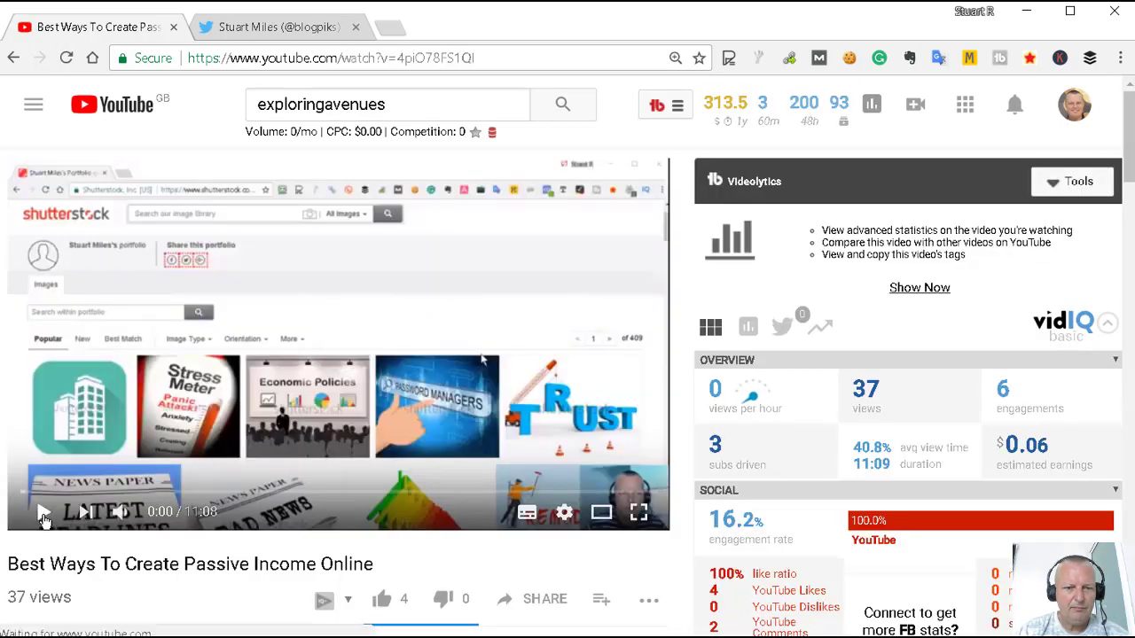
Step: Pause the "Best Ways To Create Passive Income Online" video and give it a like
{"action": "left_click", "coordinate": [45, 513]}
{"action": "scroll", "coordinate": [713, 247], "scroll_direction": "down", "scroll_amount": 2}
{"action": "scroll", "coordinate": [714, 247], "scroll_direction": "down", "scroll_amount": 1}
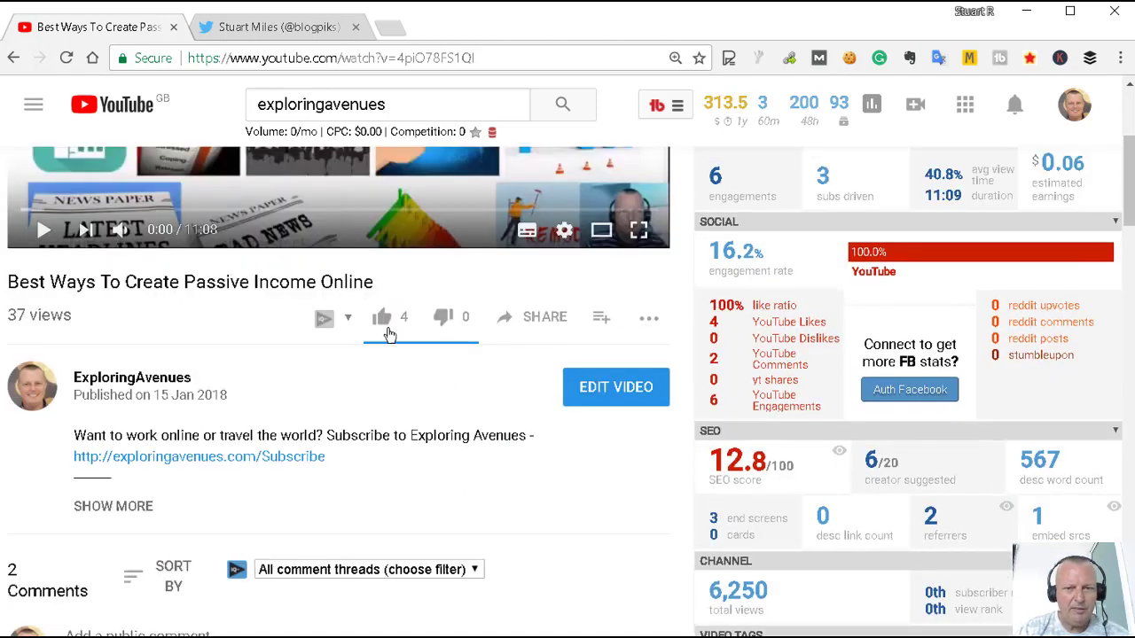
{"action": "left_click", "coordinate": [382, 321]}
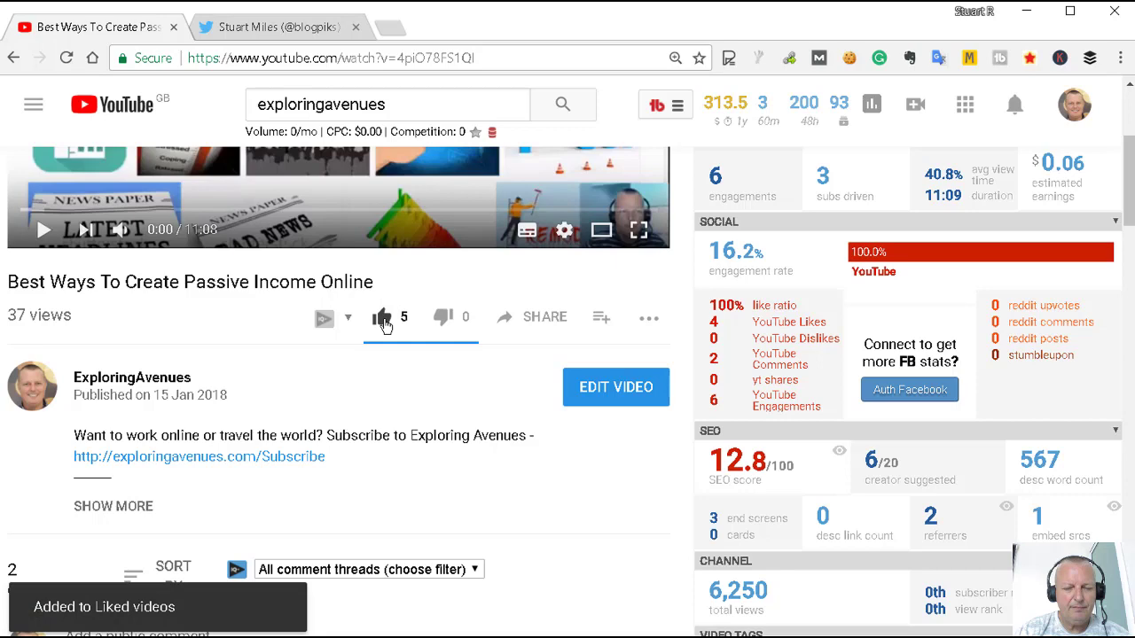
Step: Switch to Twitter, reload the profile and check the newest tweets for the liked YouTube video
{"action": "left_click", "coordinate": [301, 35]}
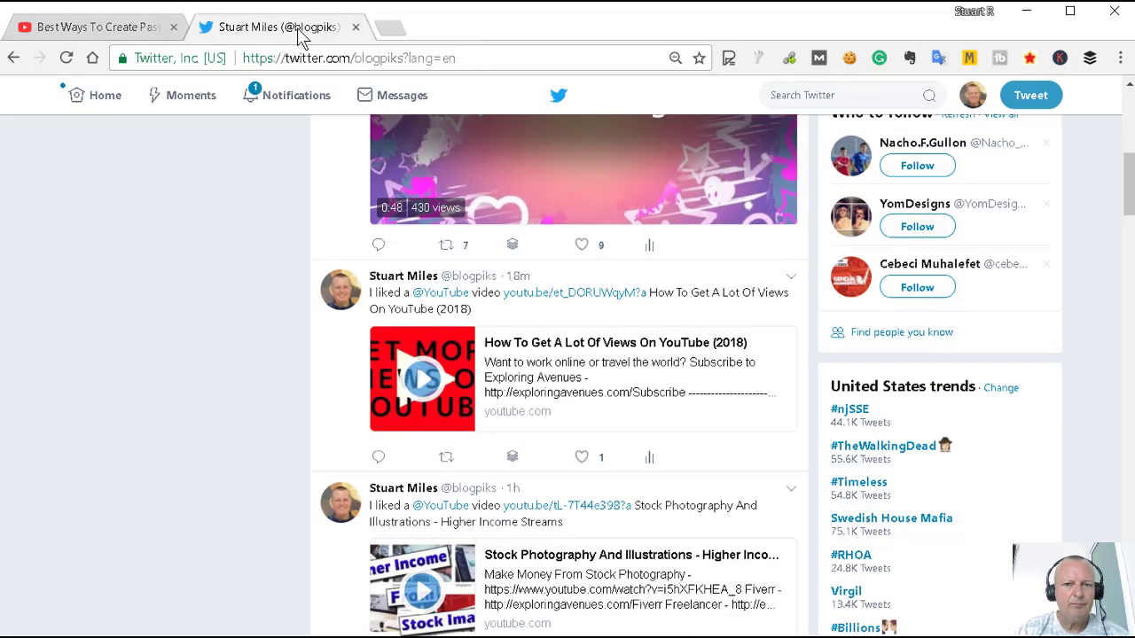
{"action": "scroll", "coordinate": [283, 198], "scroll_direction": "up", "scroll_amount": 5}
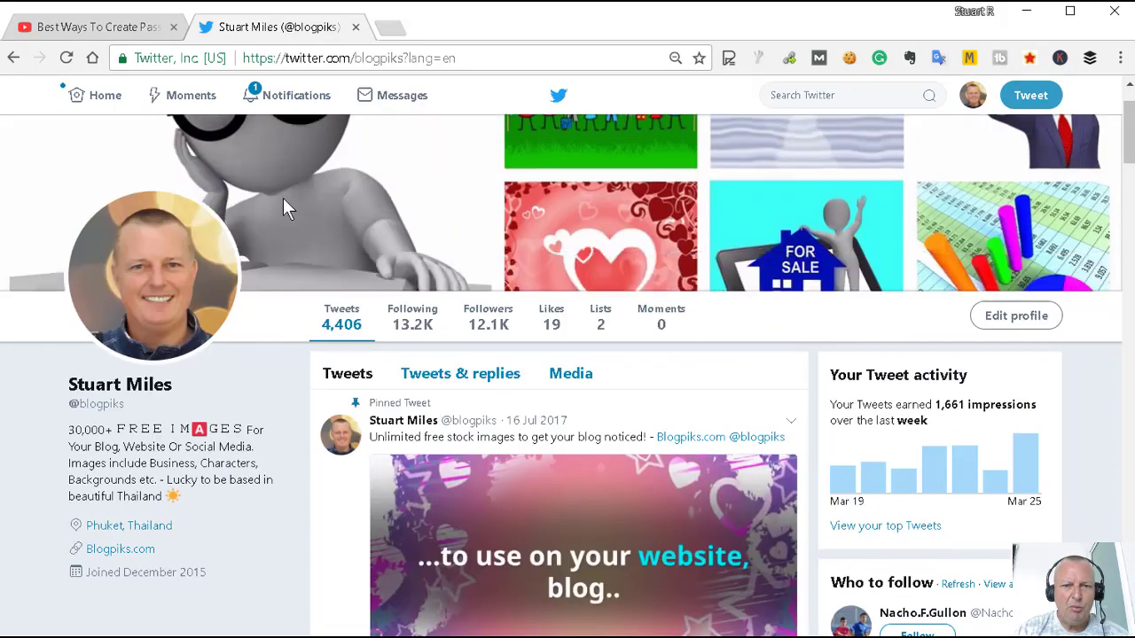
{"action": "scroll", "coordinate": [277, 188], "scroll_direction": "up", "scroll_amount": 1}
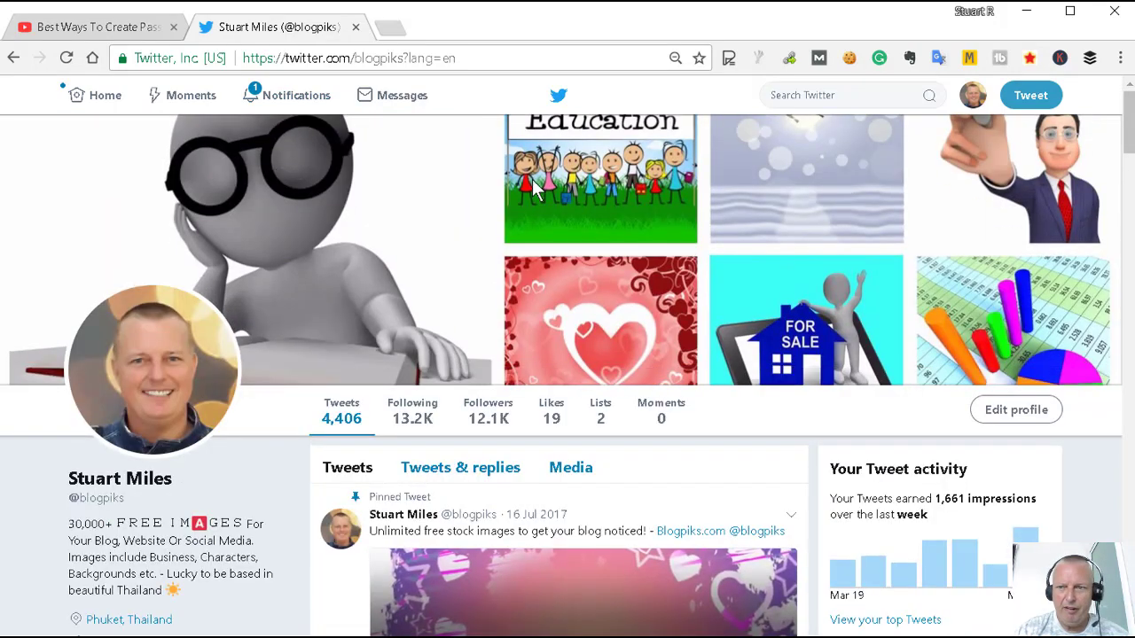
{"action": "left_click", "coordinate": [66, 57]}
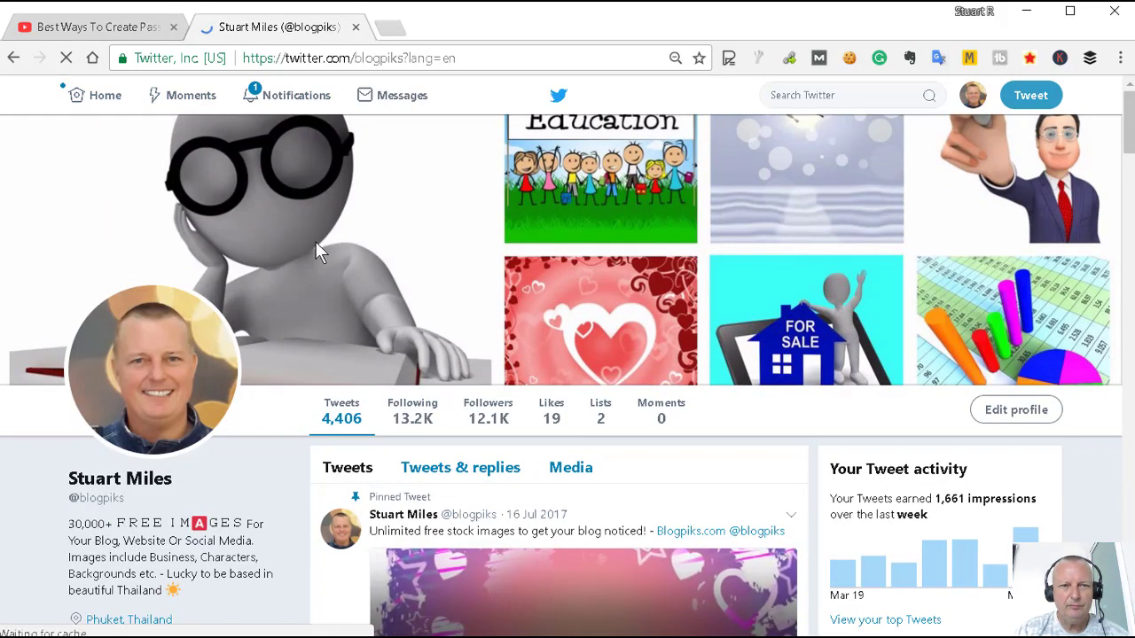
{"action": "scroll", "coordinate": [333, 264], "scroll_direction": "down", "scroll_amount": 1}
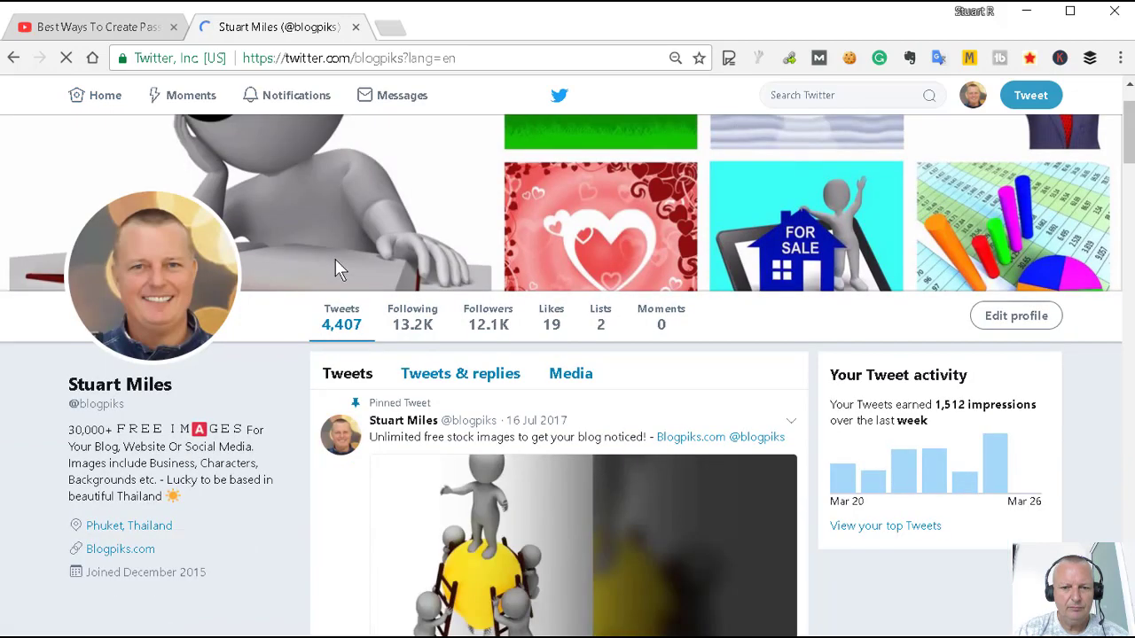
{"action": "scroll", "coordinate": [609, 258], "scroll_direction": "down", "scroll_amount": 3}
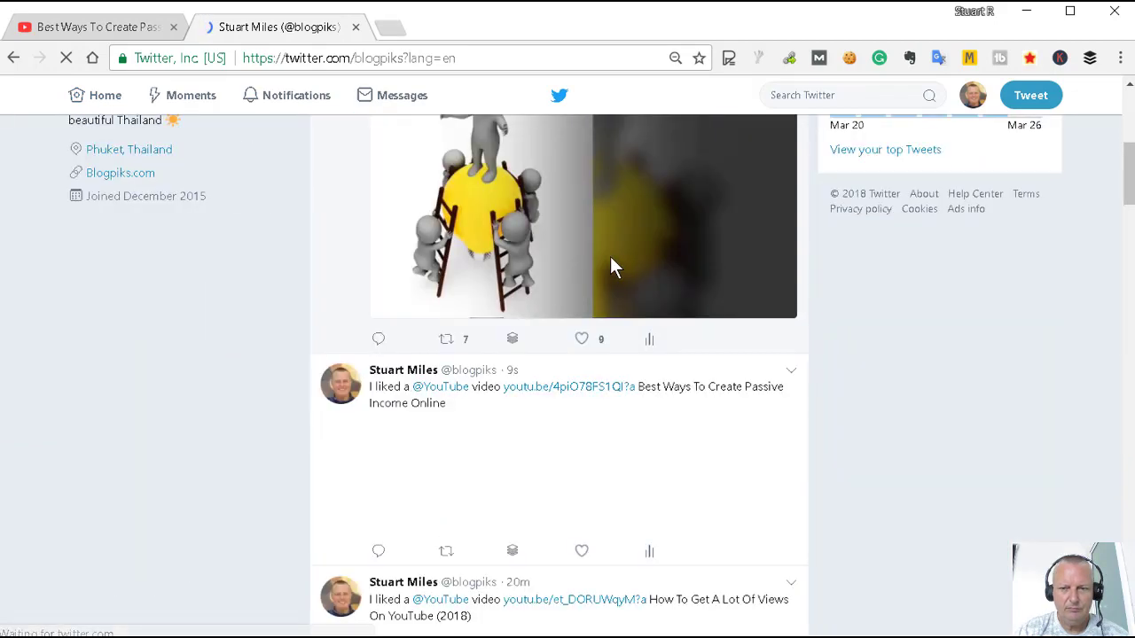
{"action": "scroll", "coordinate": [611, 256], "scroll_direction": "down", "scroll_amount": 1}
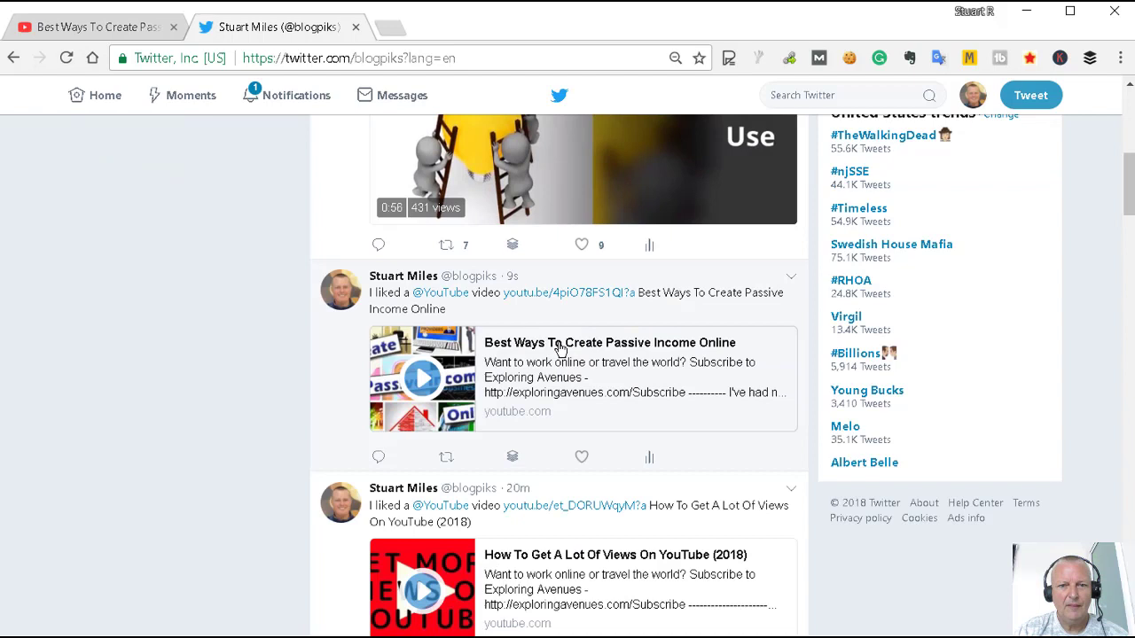